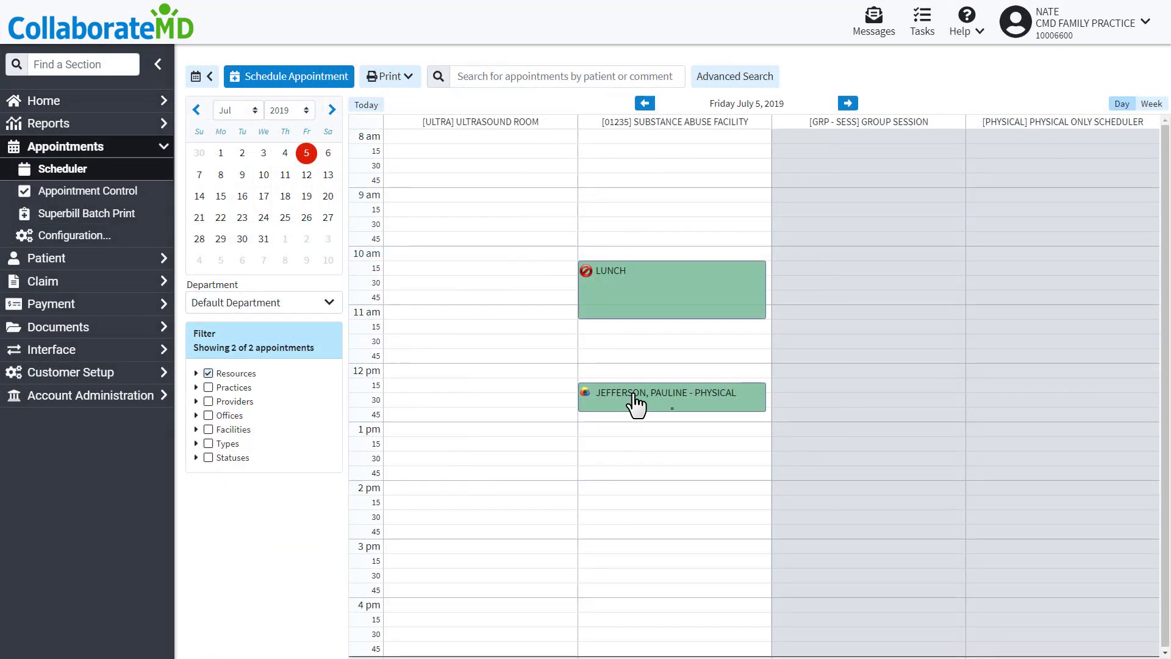
Preview the 12:20 appointment's Payment tab, a claim's payment panel and the Payment Post page.
right_click(566, 399)
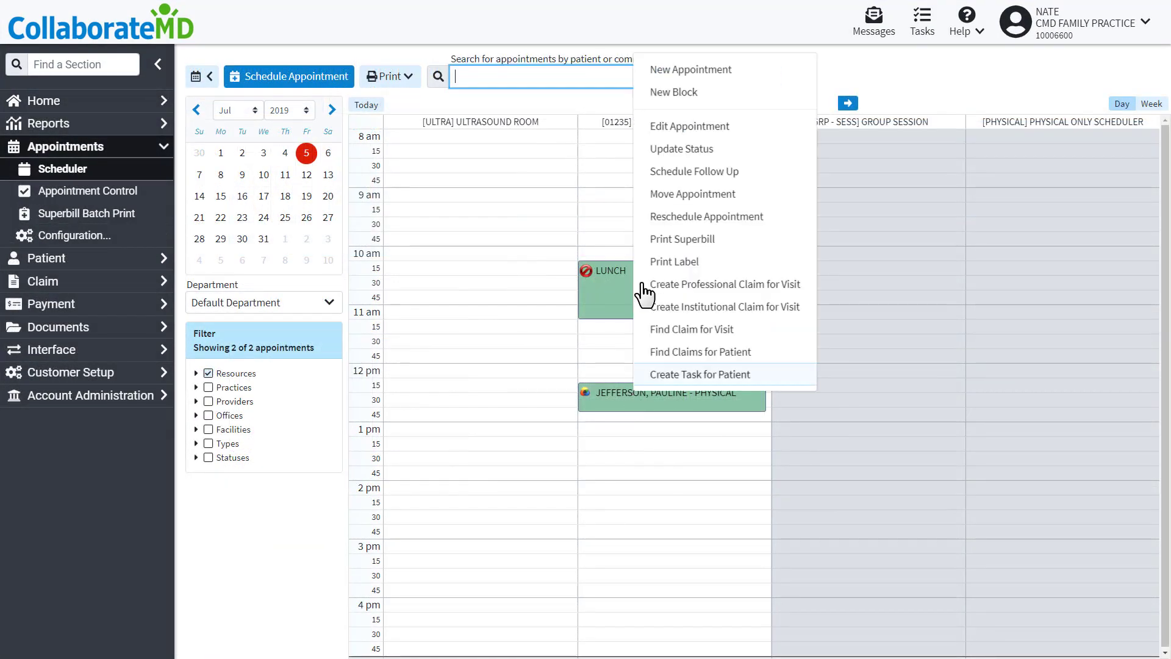
click(671, 126)
click(362, 105)
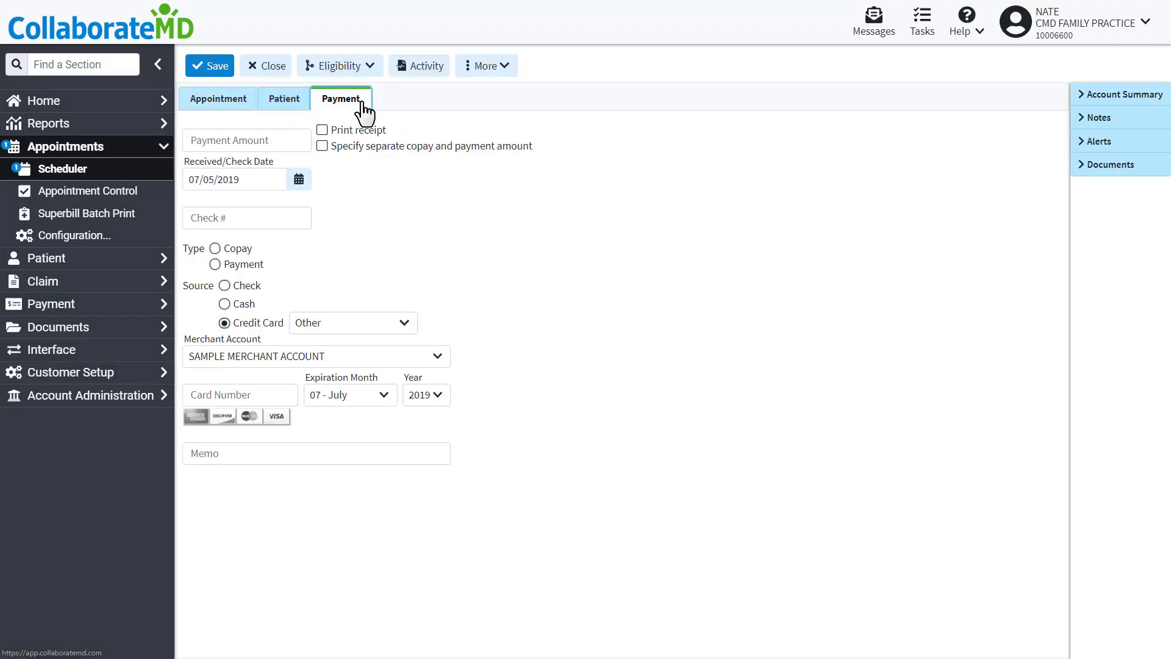
click(1103, 199)
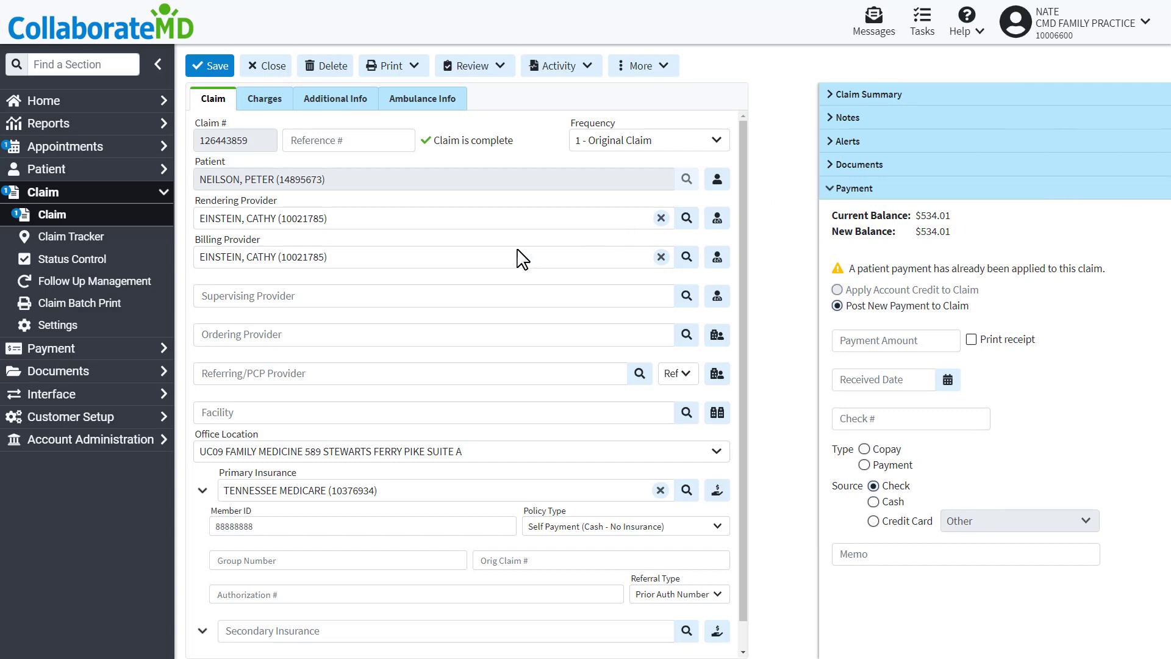
click(142, 348)
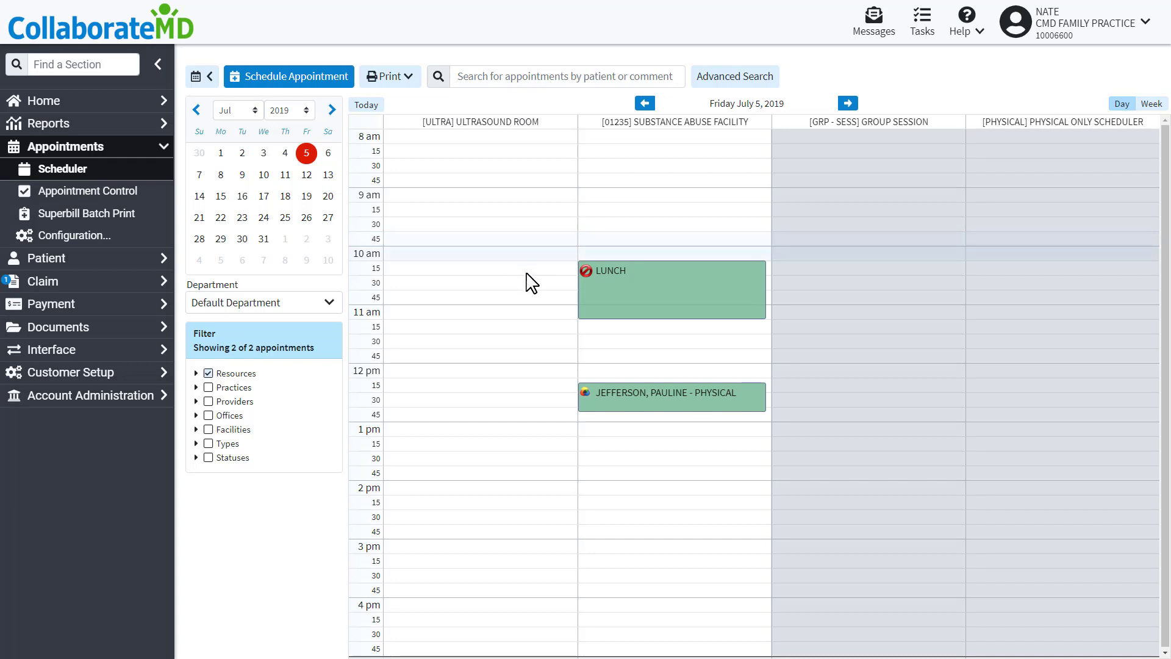
On the 12:20 appointment's Payment tab, enter a 50.00 amount of type Payment.
right_click(625, 402)
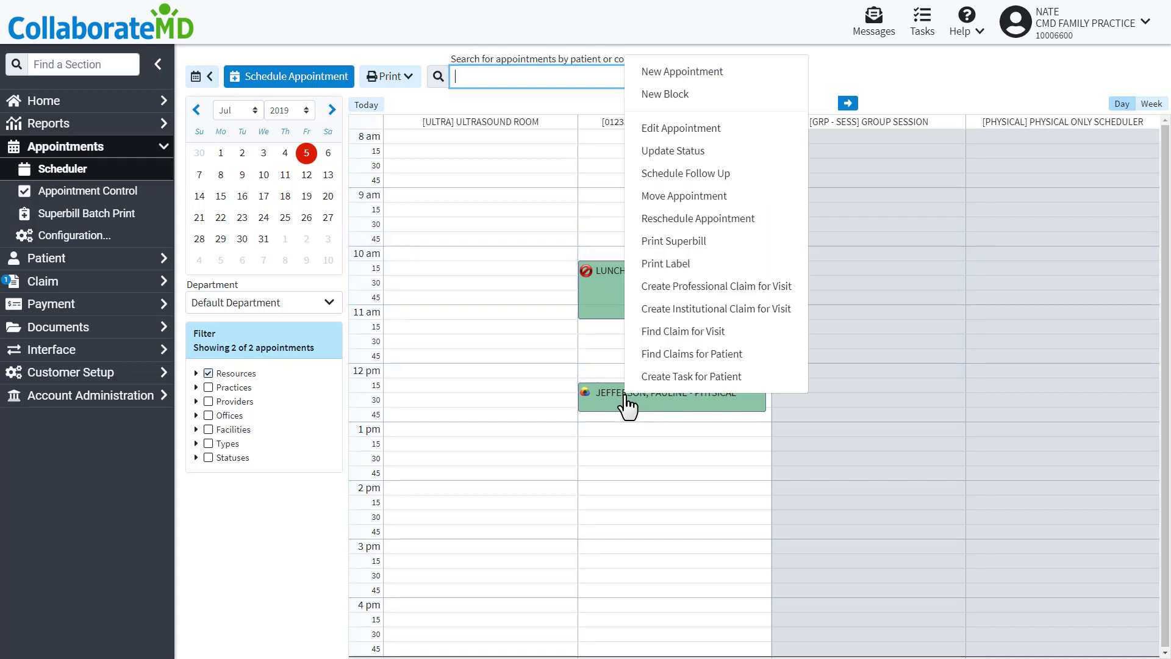
click(661, 130)
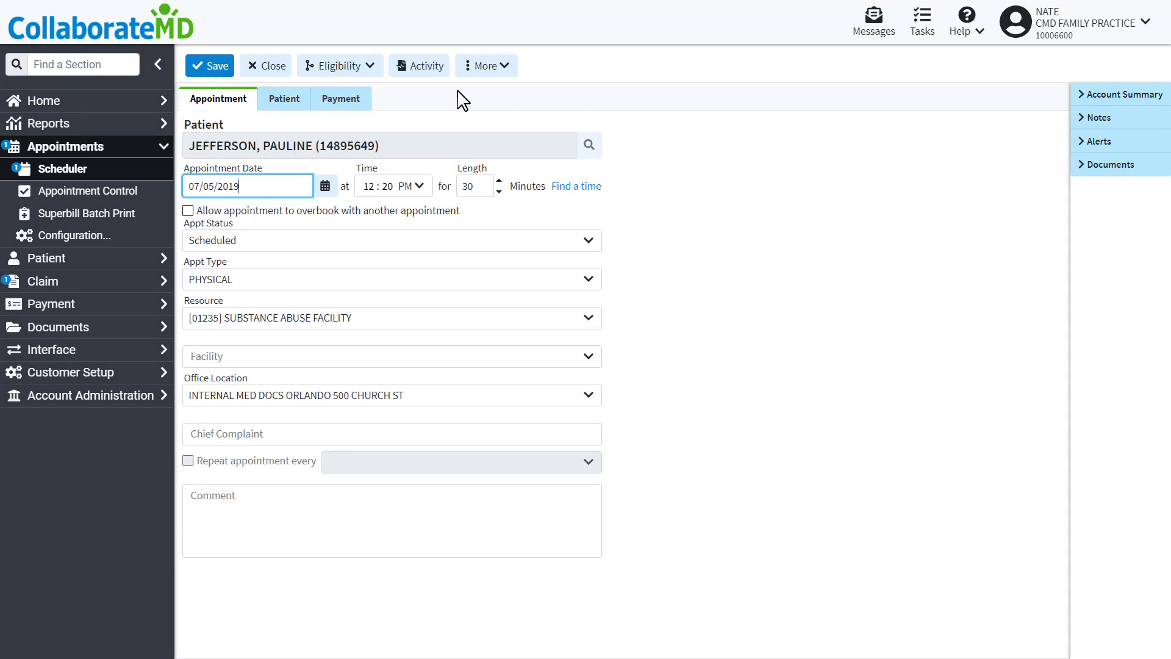
click(354, 99)
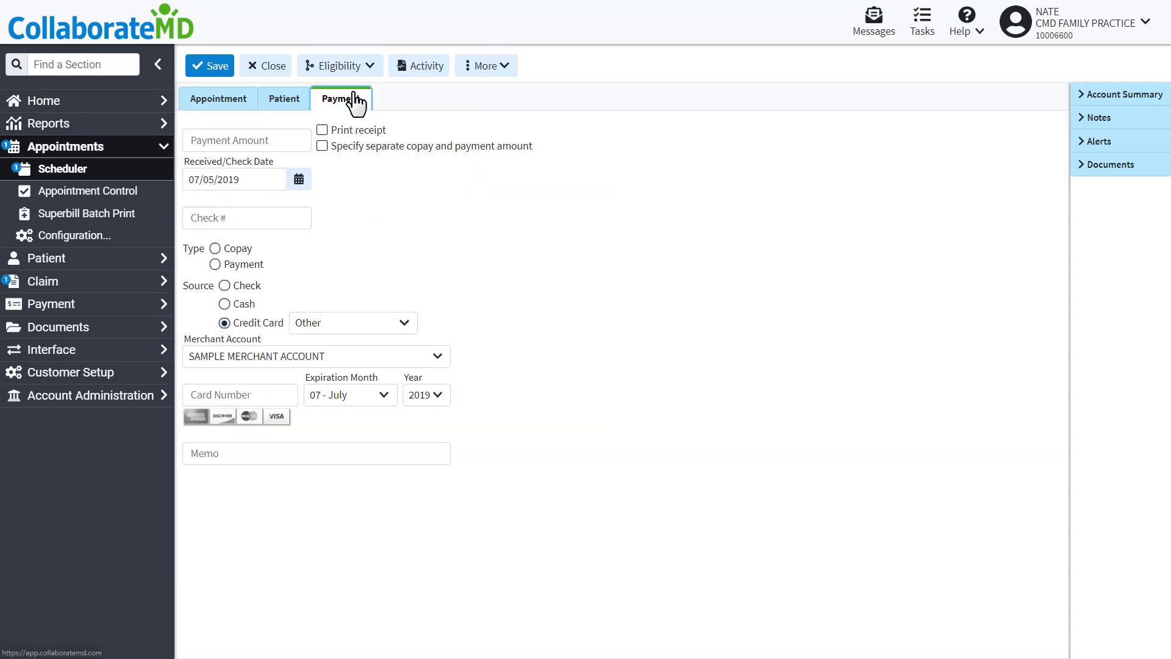
click(264, 139)
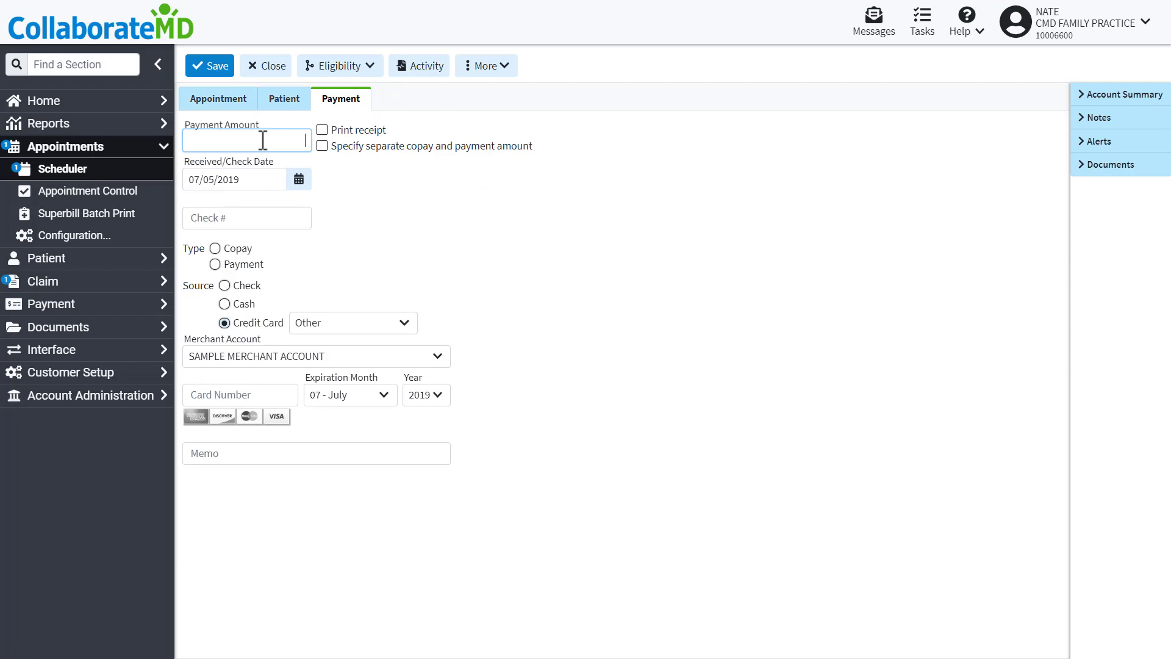
text(50)
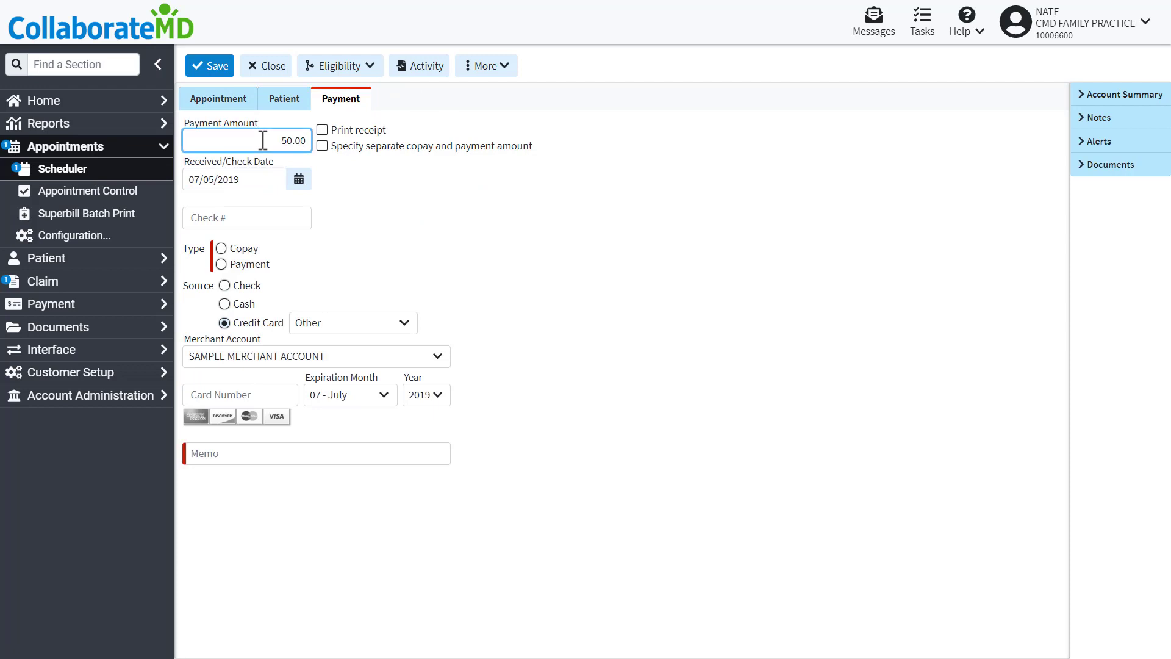
click(221, 264)
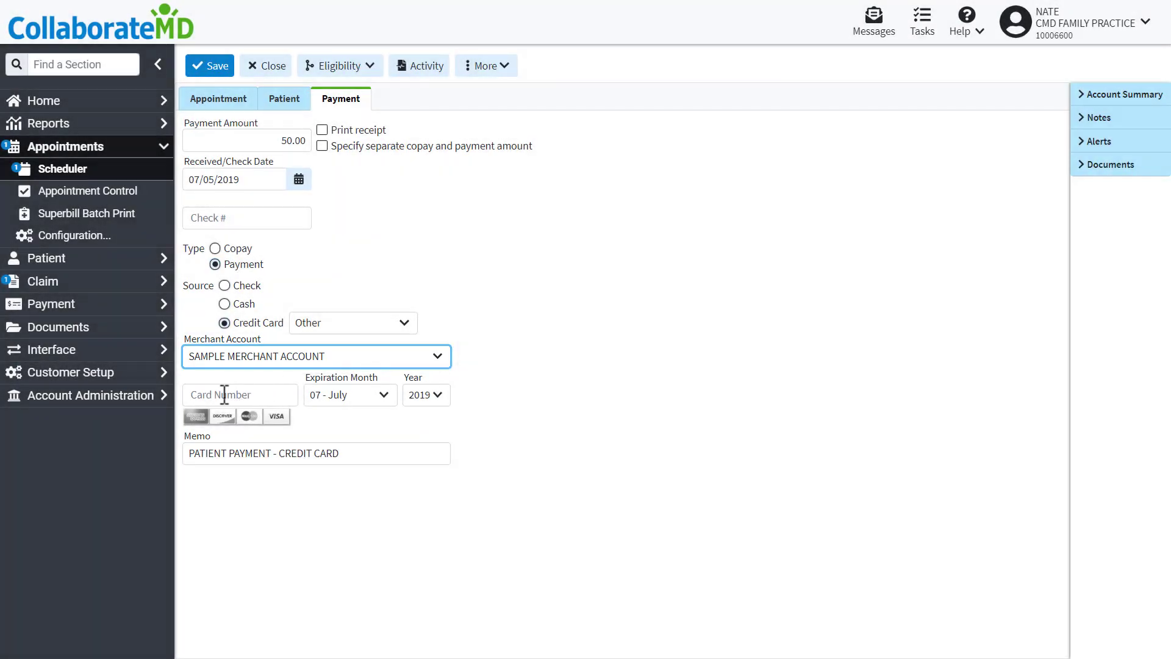
Enter the Visa card number and save the 50.00 payment as patient account credit.
click(225, 394)
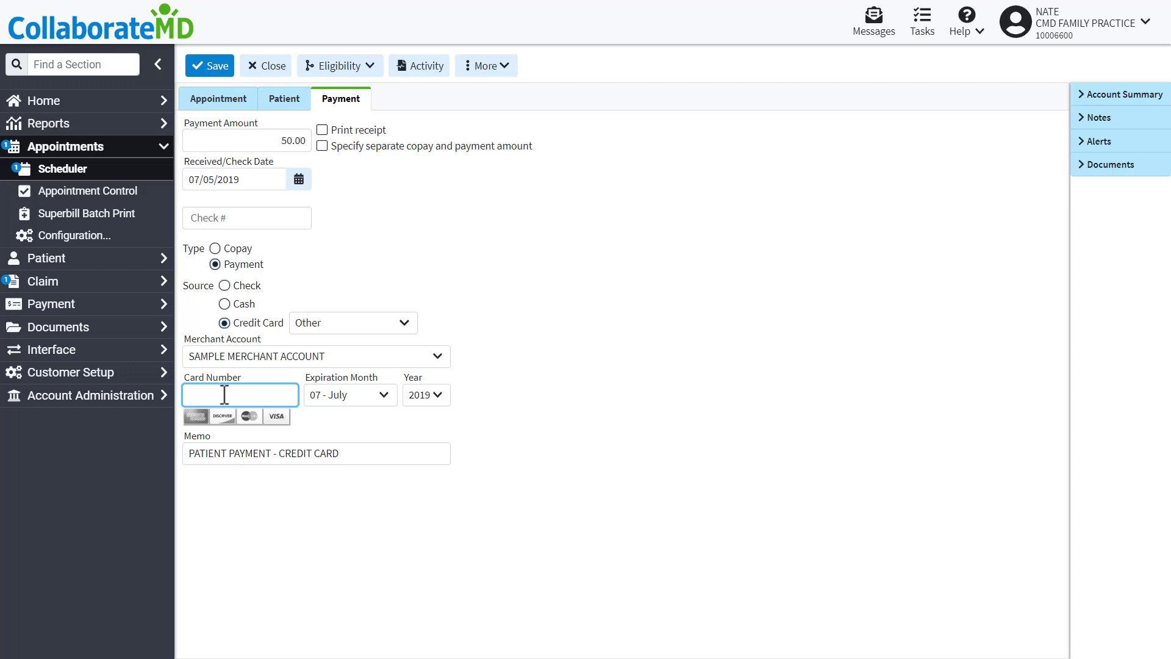
text(4111-1111-1111-111)
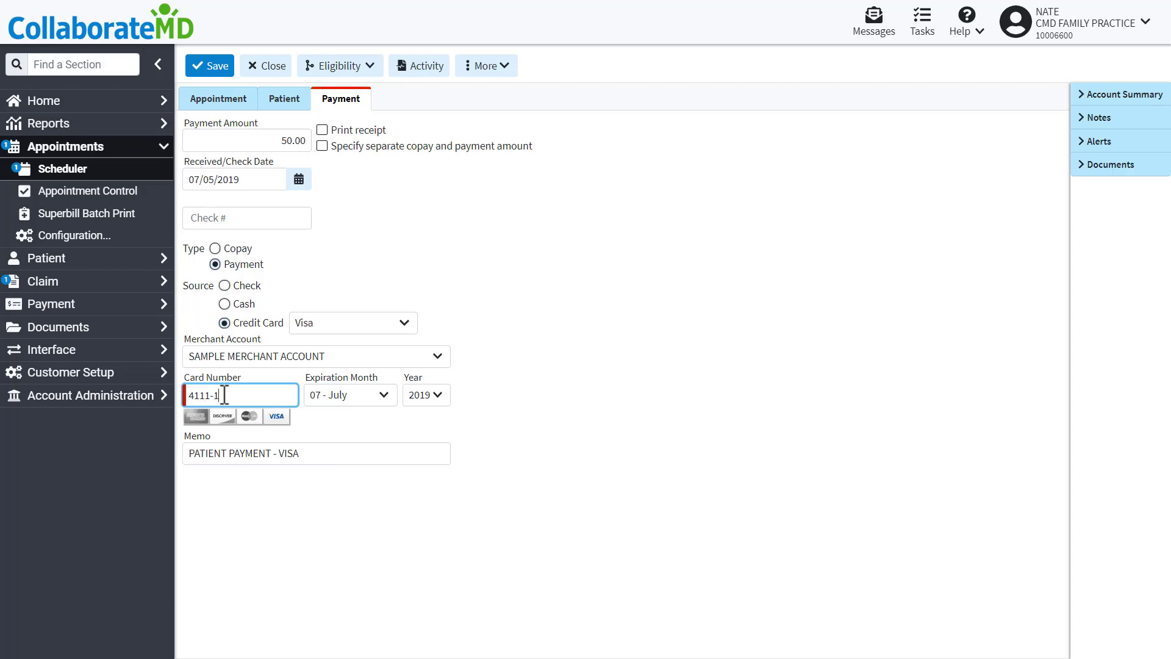
text(1)
click(210, 67)
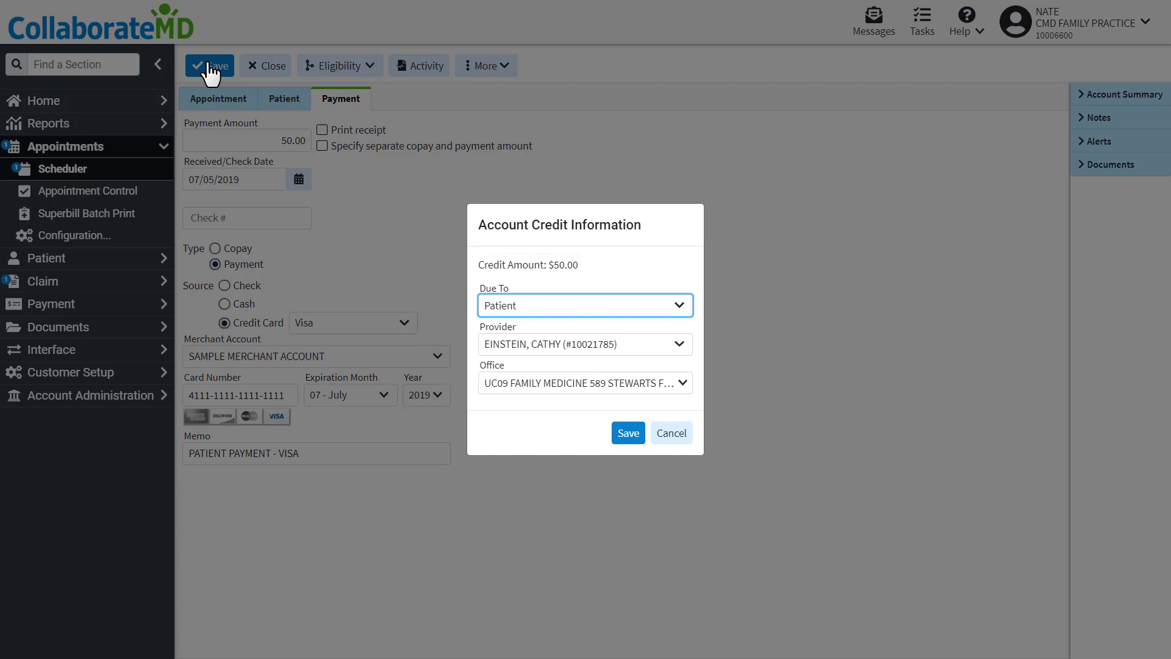
click(628, 435)
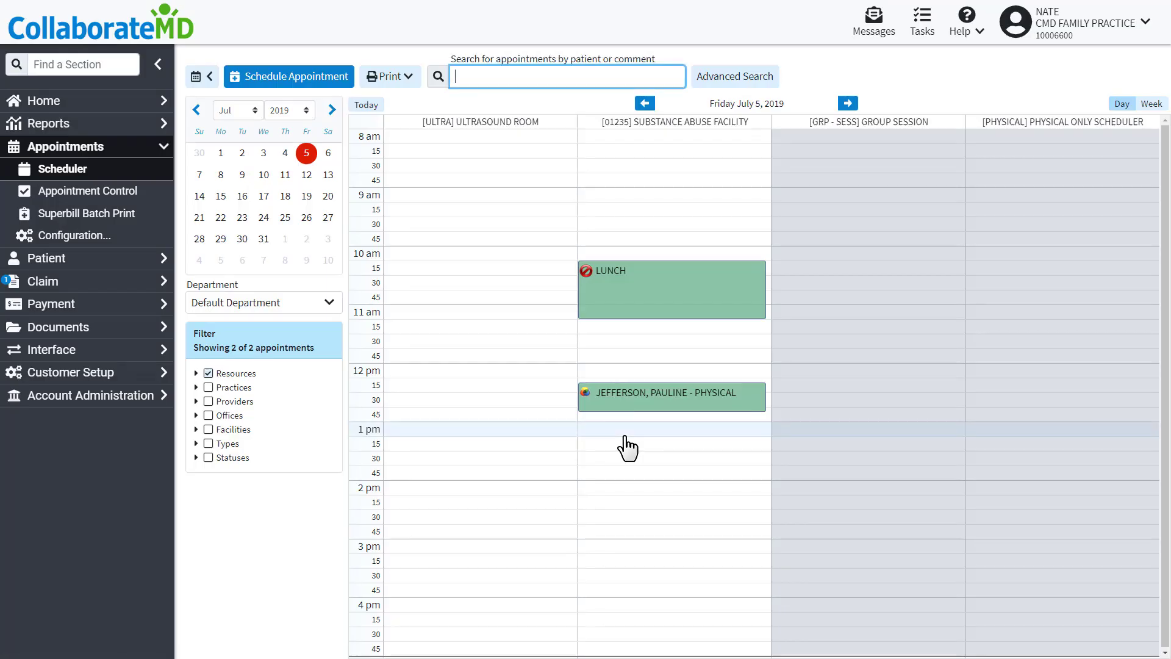
Look over the Payment Post and Apply Credit pages, then reach Claim search.
click(53, 305)
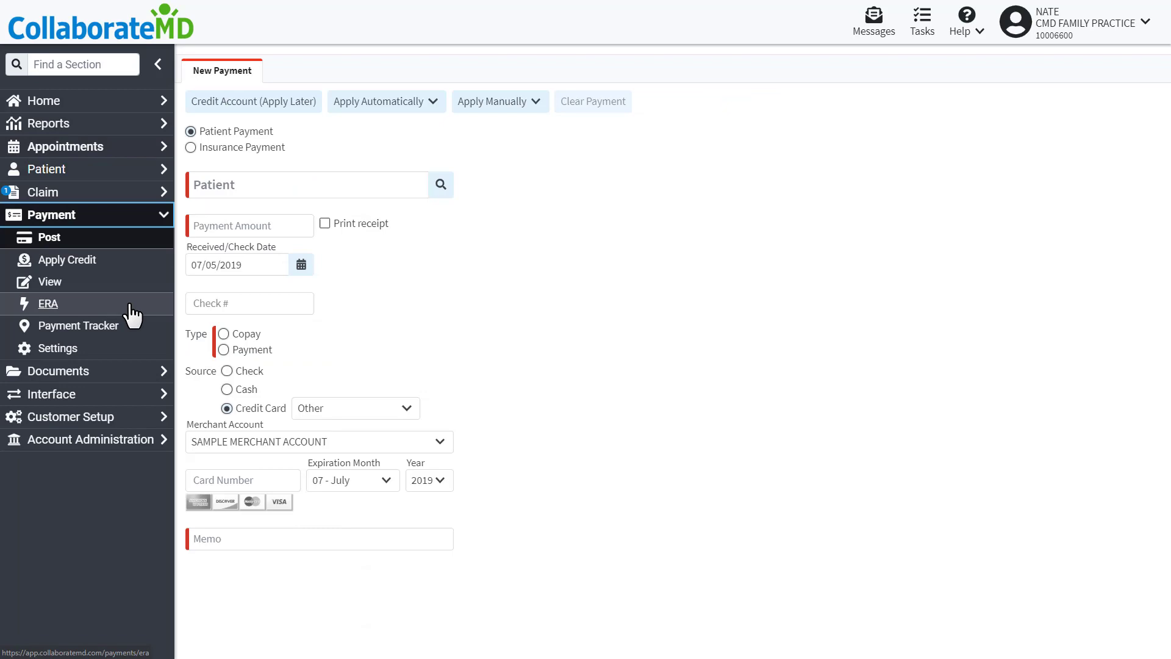
click(113, 266)
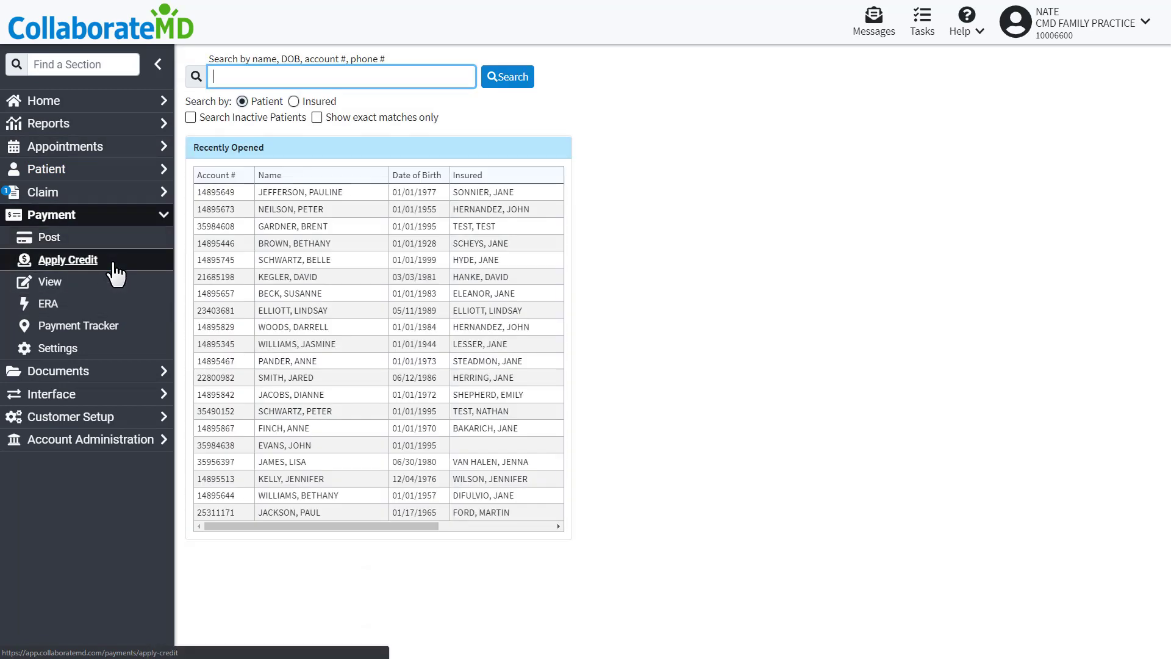
click(52, 192)
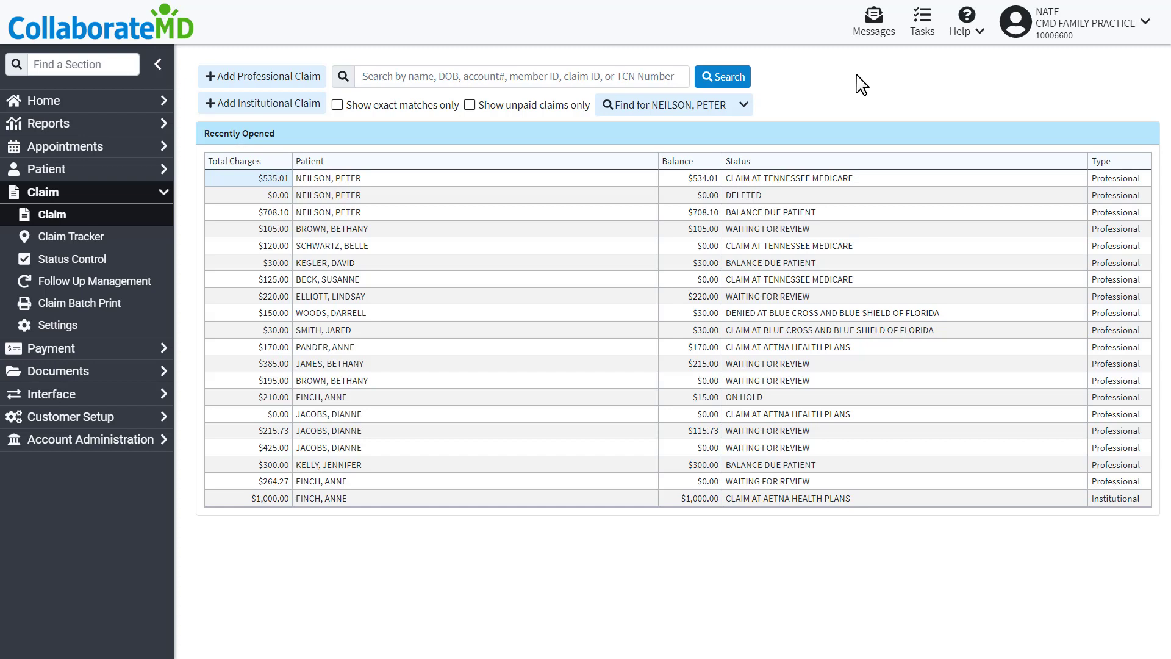
Post the 50.00 Visa payment to the $535.01 claim and save it, leaving $484.01 balance.
click(590, 179)
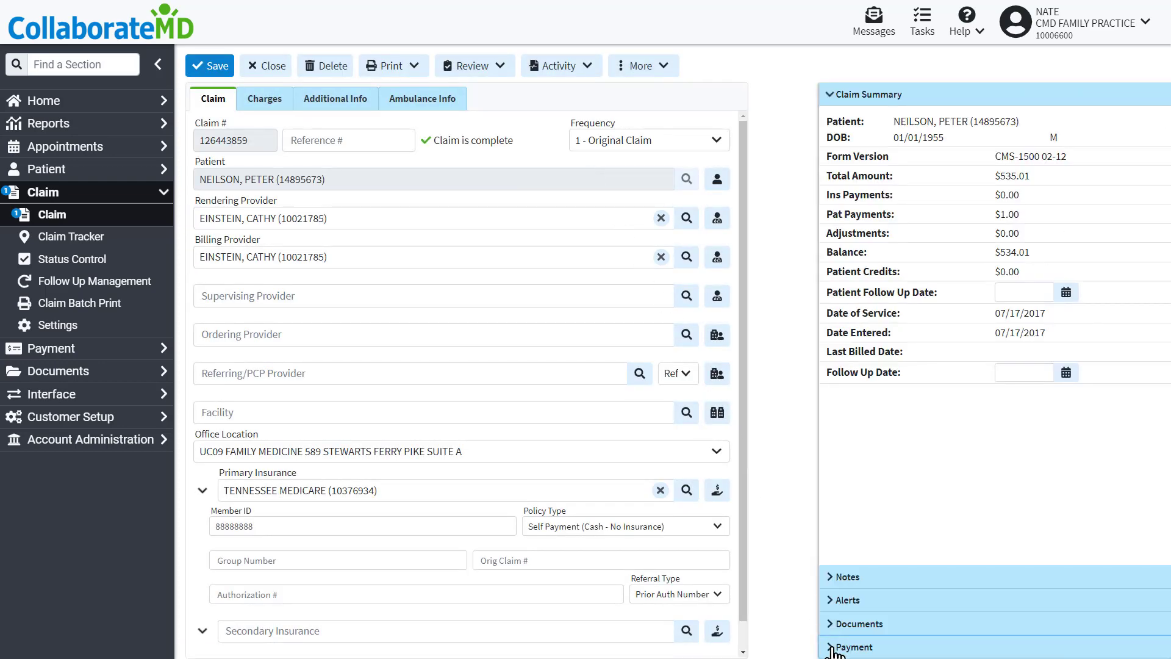
click(829, 646)
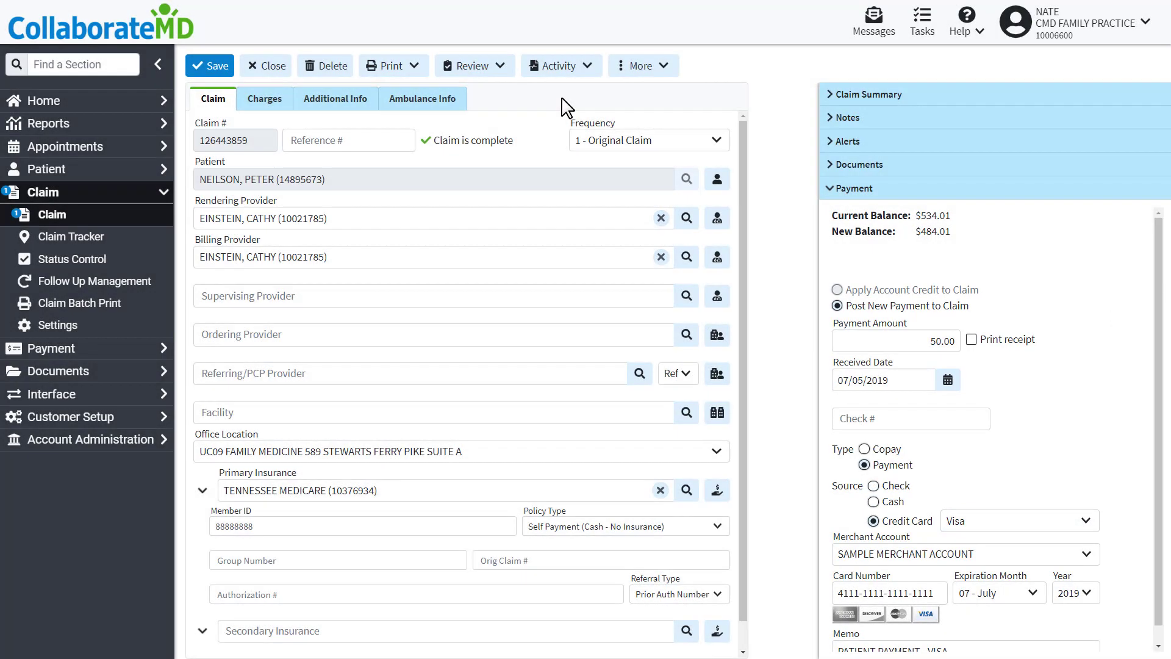
click(218, 68)
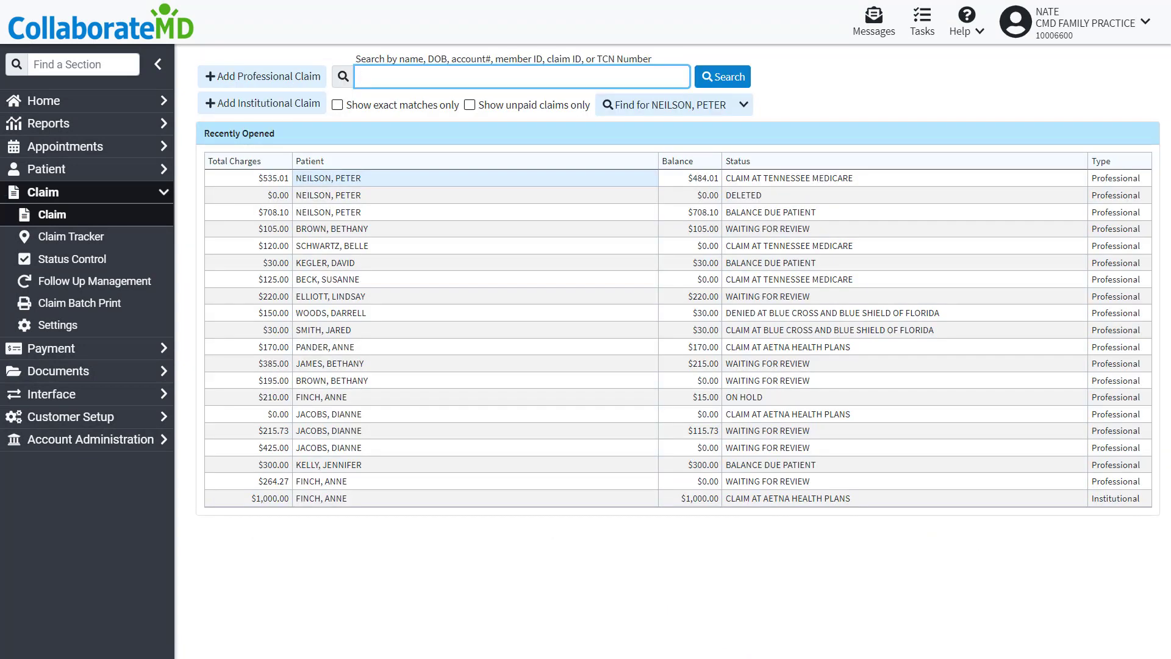
click(269, 54)
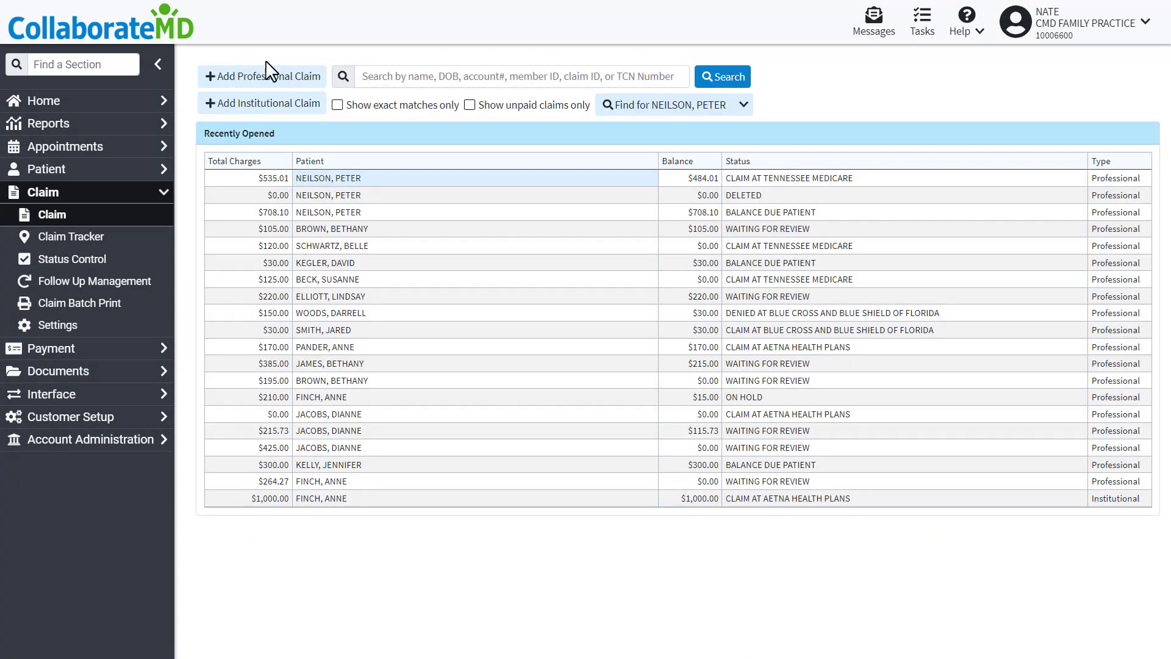
Start a new Payment Post form and choose the paying patient from the patient search.
click(104, 349)
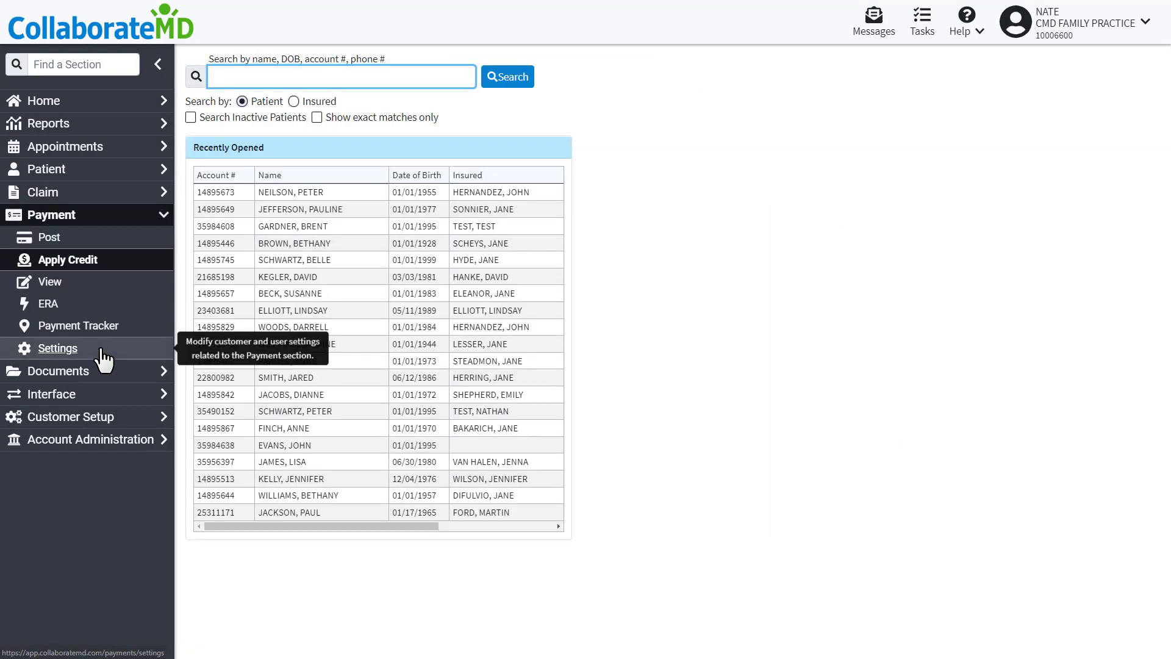
click(94, 239)
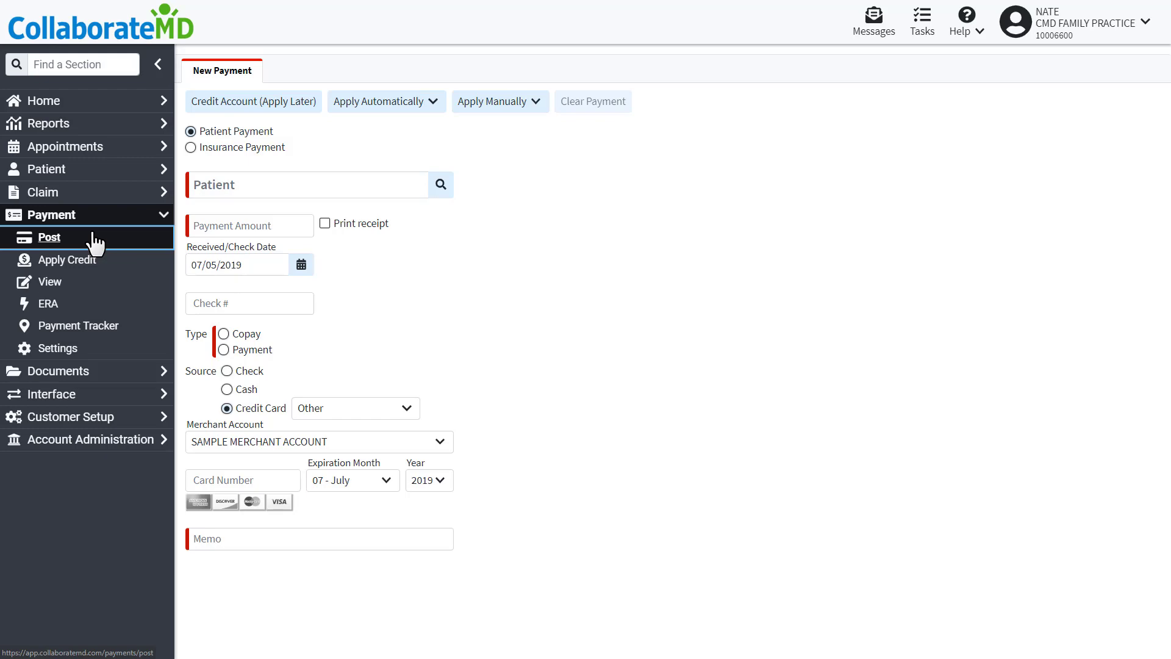
click(441, 185)
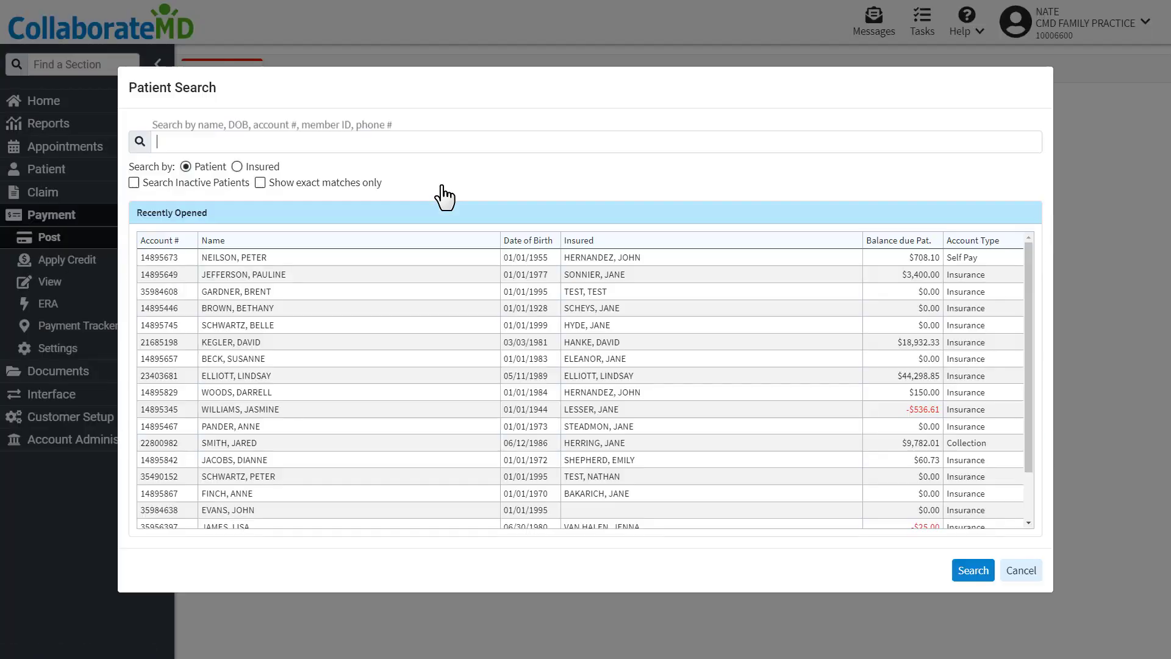
double_click(330, 274)
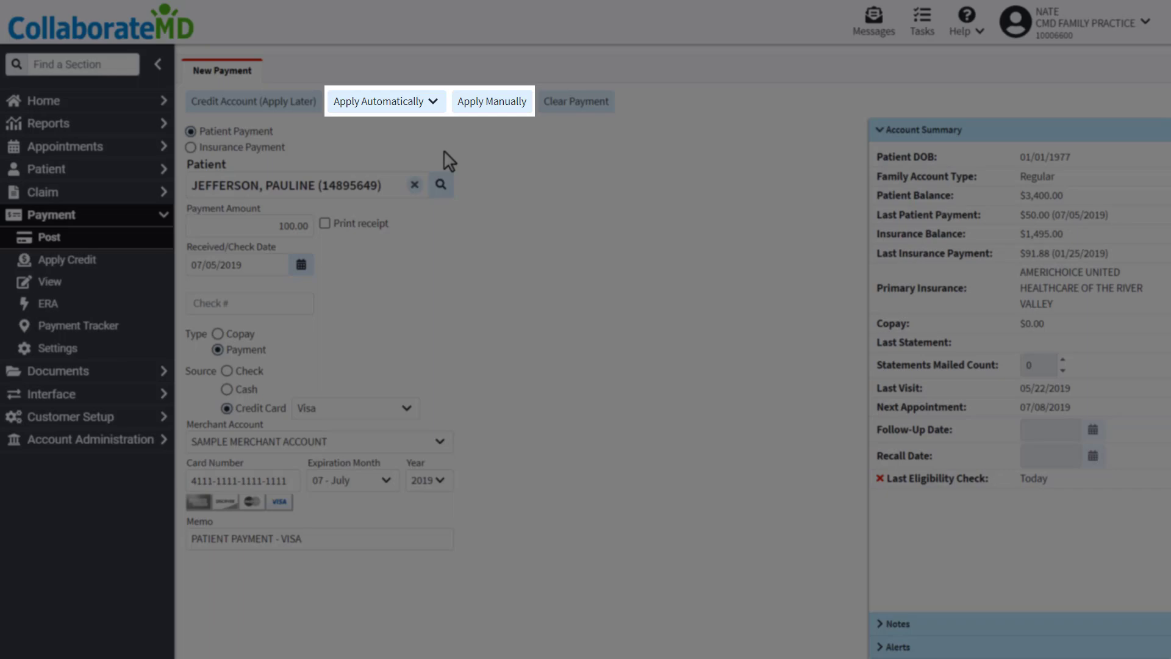
Check the Apply Automatically options and expand the patient's Claims and Payment History listings.
click(434, 103)
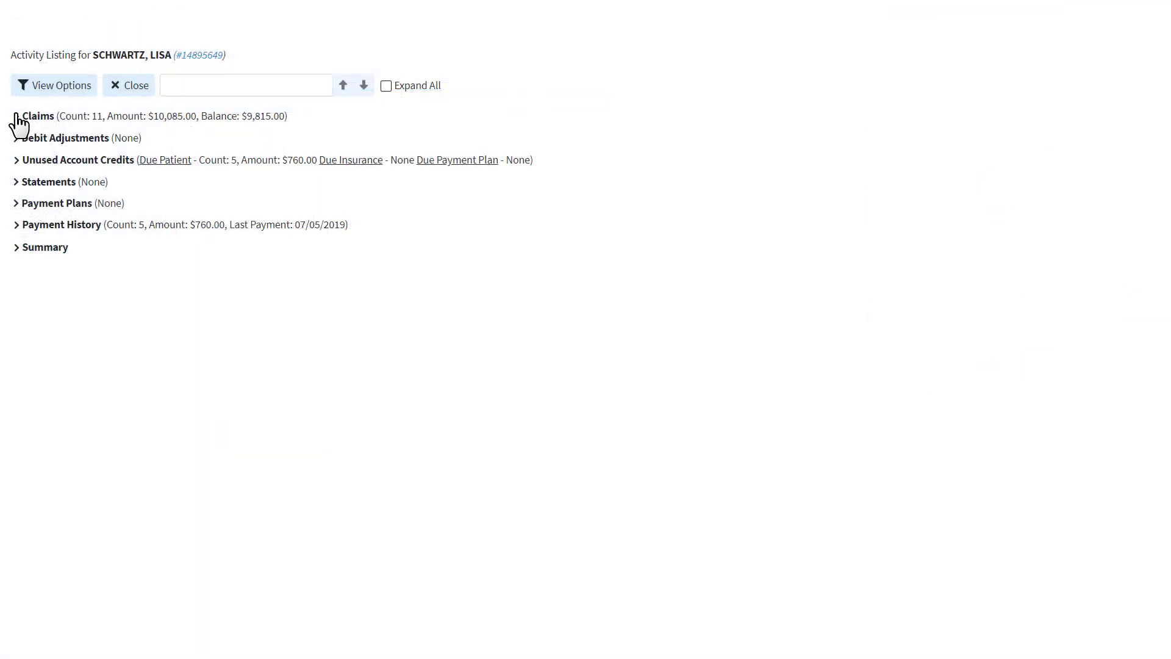
click(17, 117)
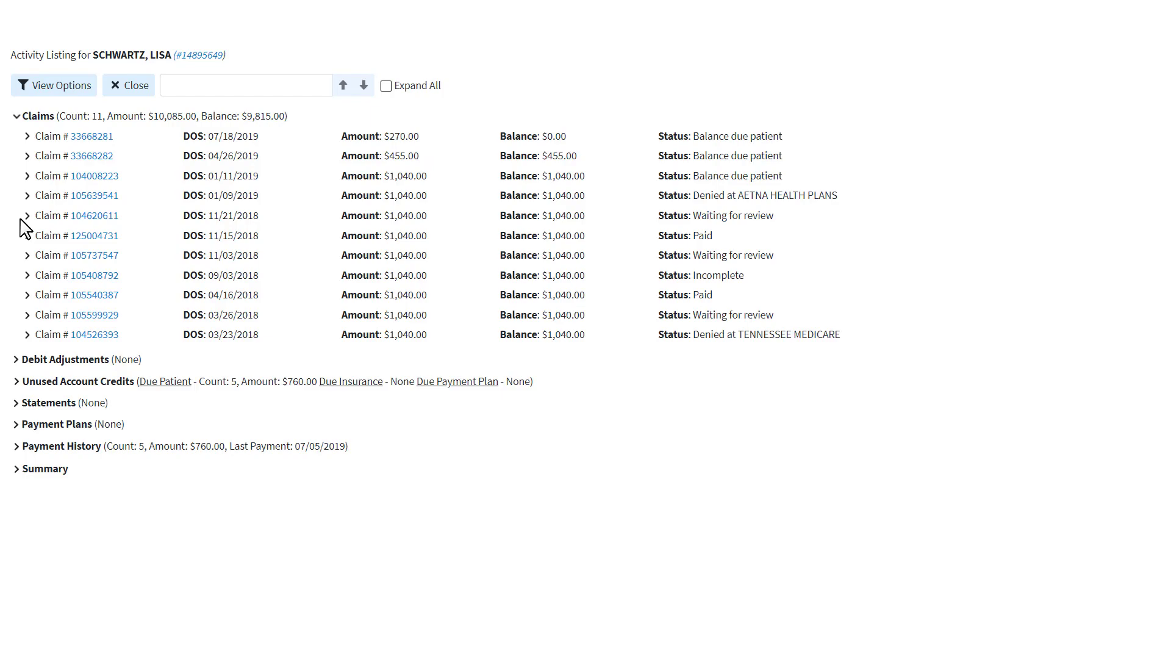
click(18, 446)
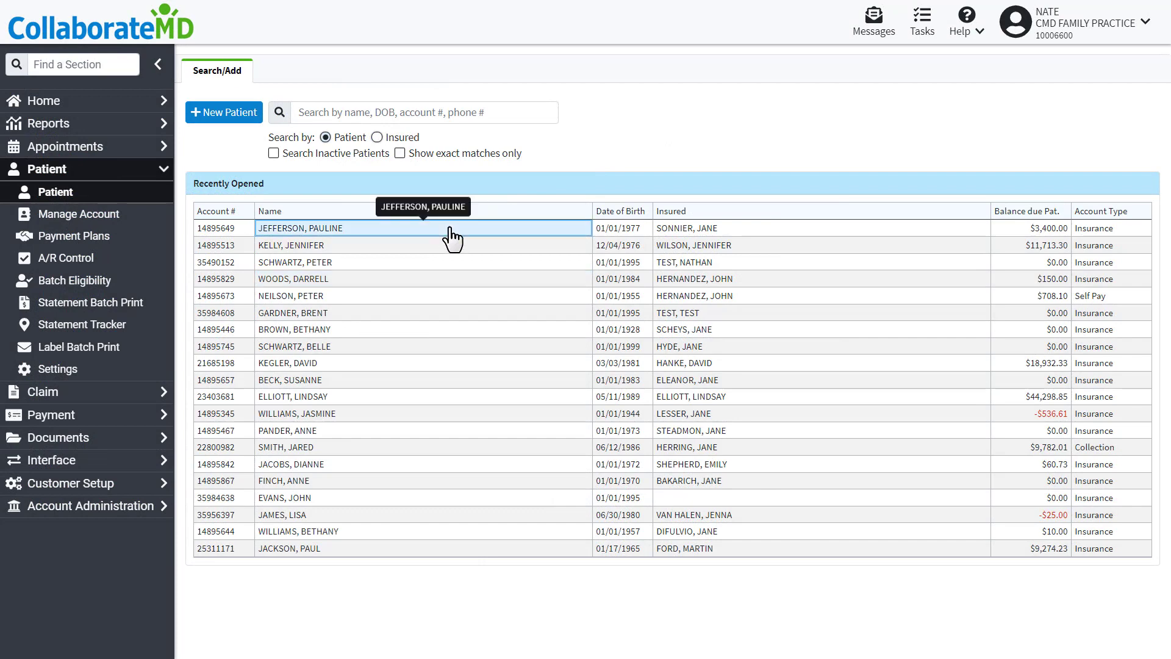
Open the patient's record to review its account activity, then go to Reports Viewer.
click(452, 228)
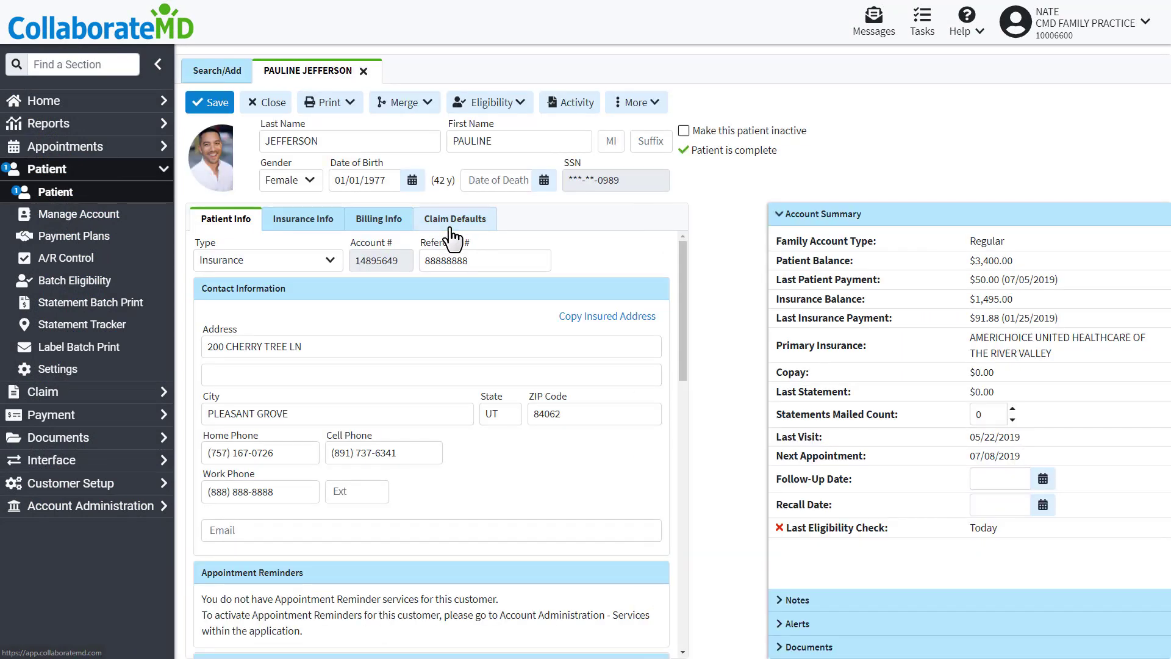
click(567, 110)
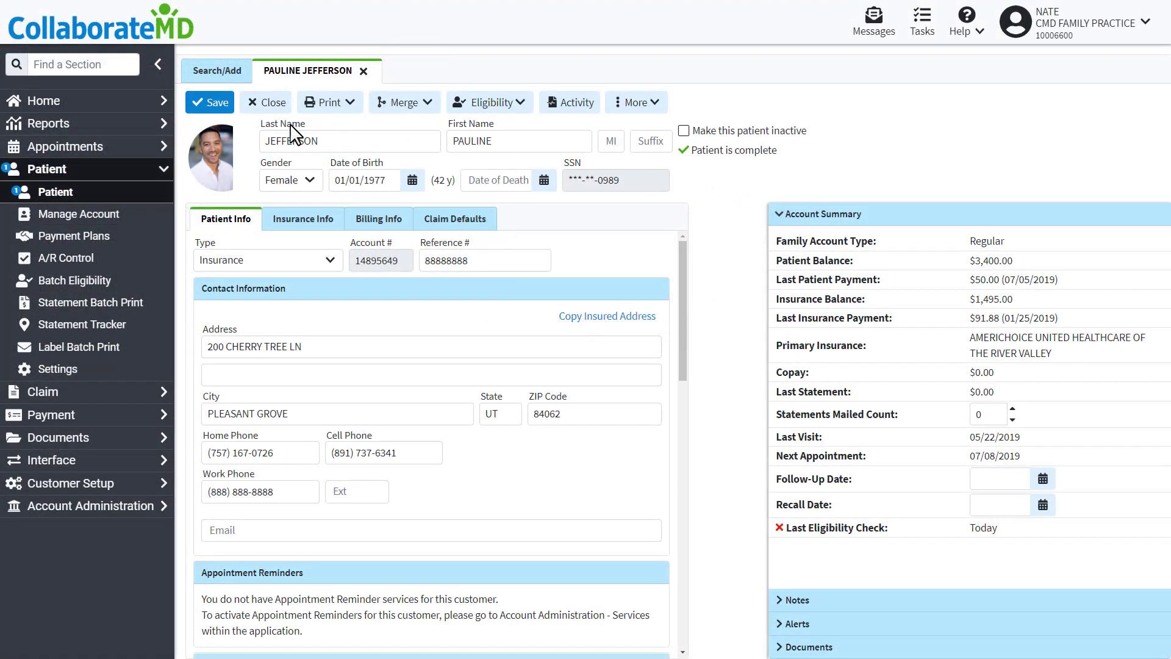
click(70, 126)
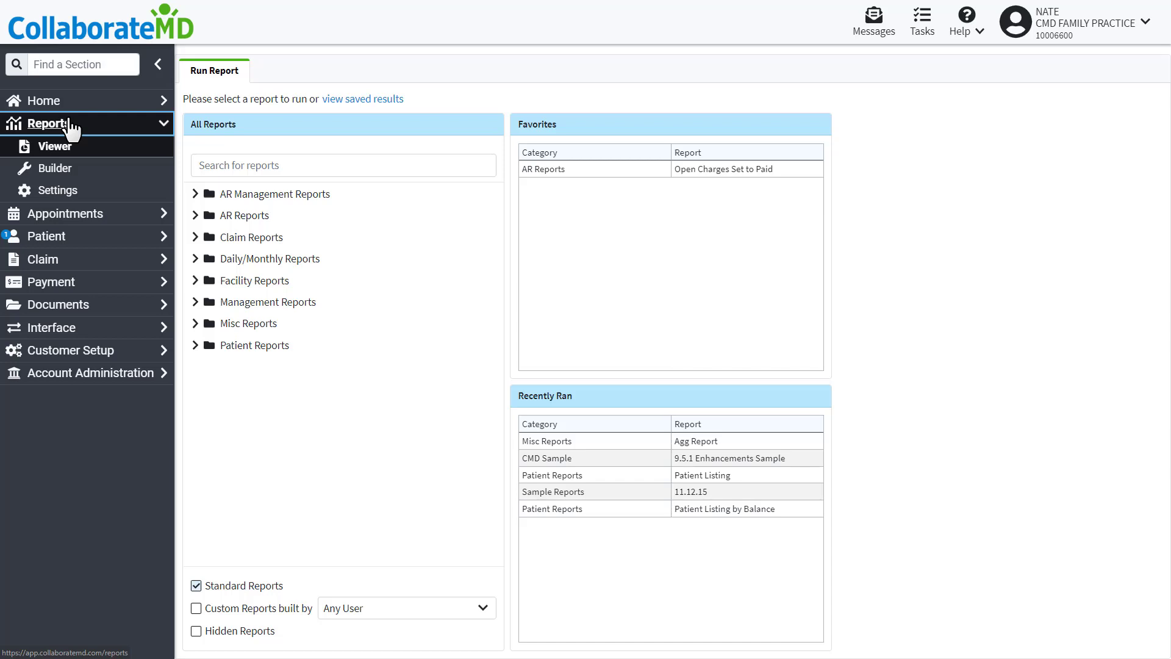
Search reports for DAILY and run the Daily/Monthly Charges and Debits report.
click(232, 160)
text(DAILY)
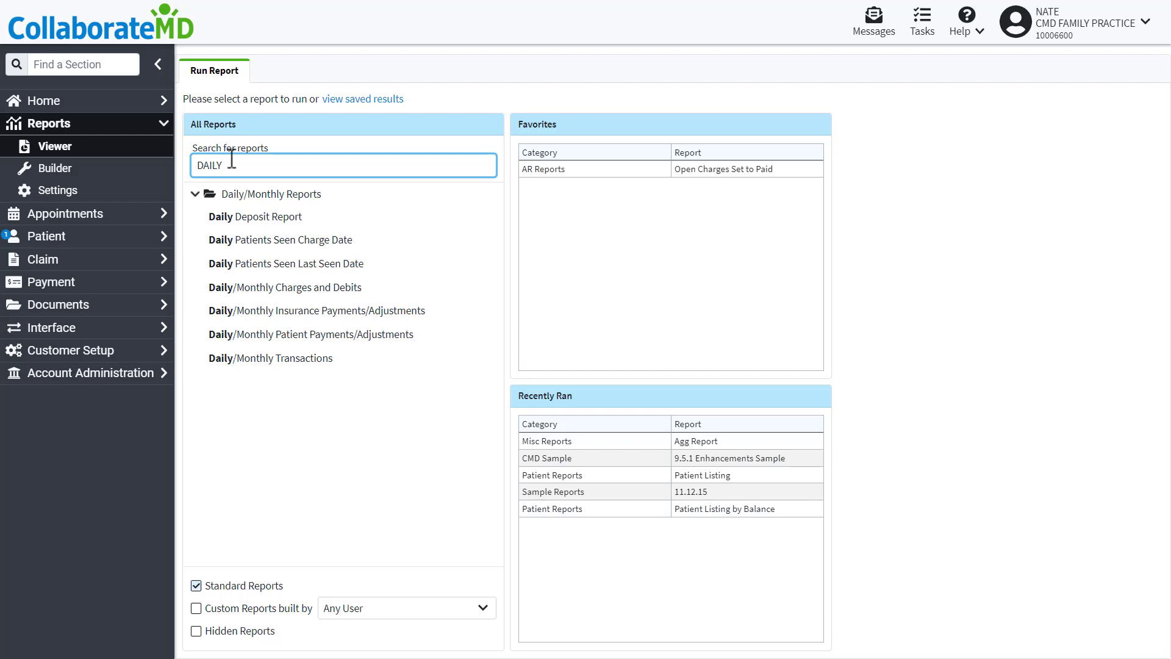
click(283, 291)
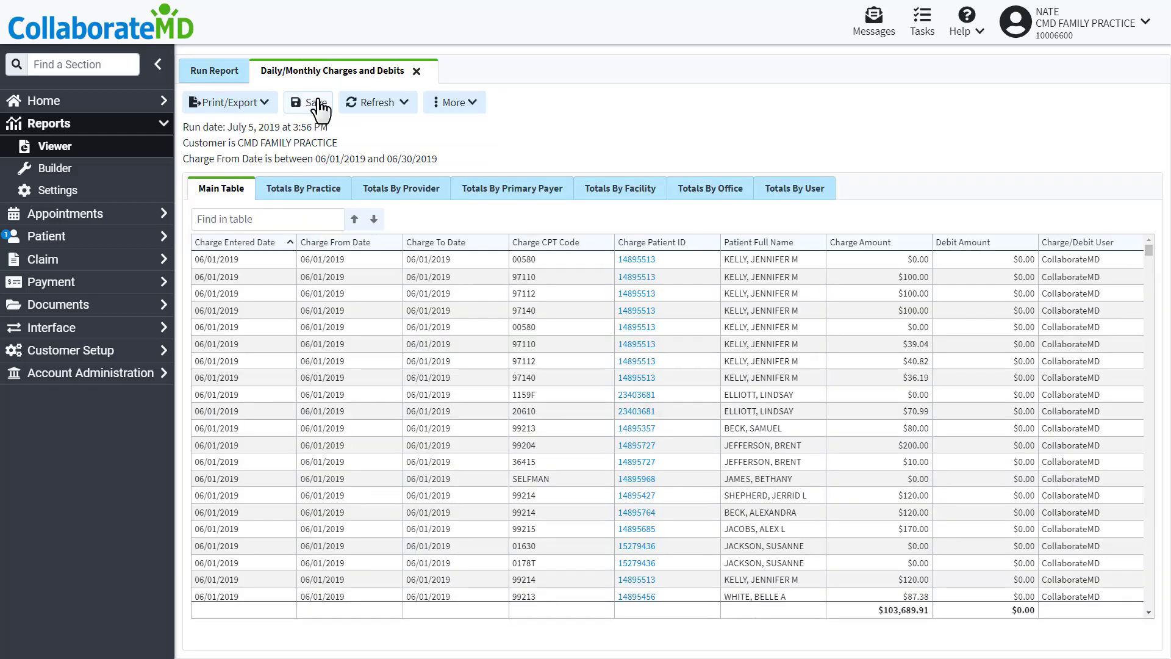
Back on Run Report, search MER and run the Merchant Payments report.
click(204, 72)
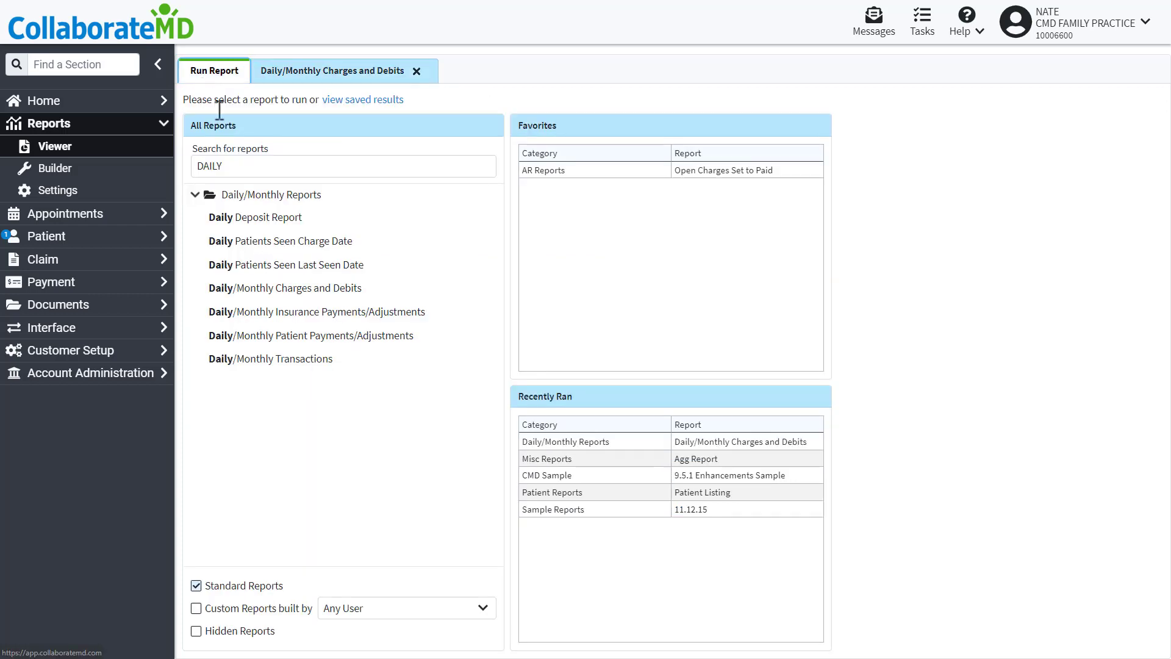
triple_click(235, 166)
text(MER)
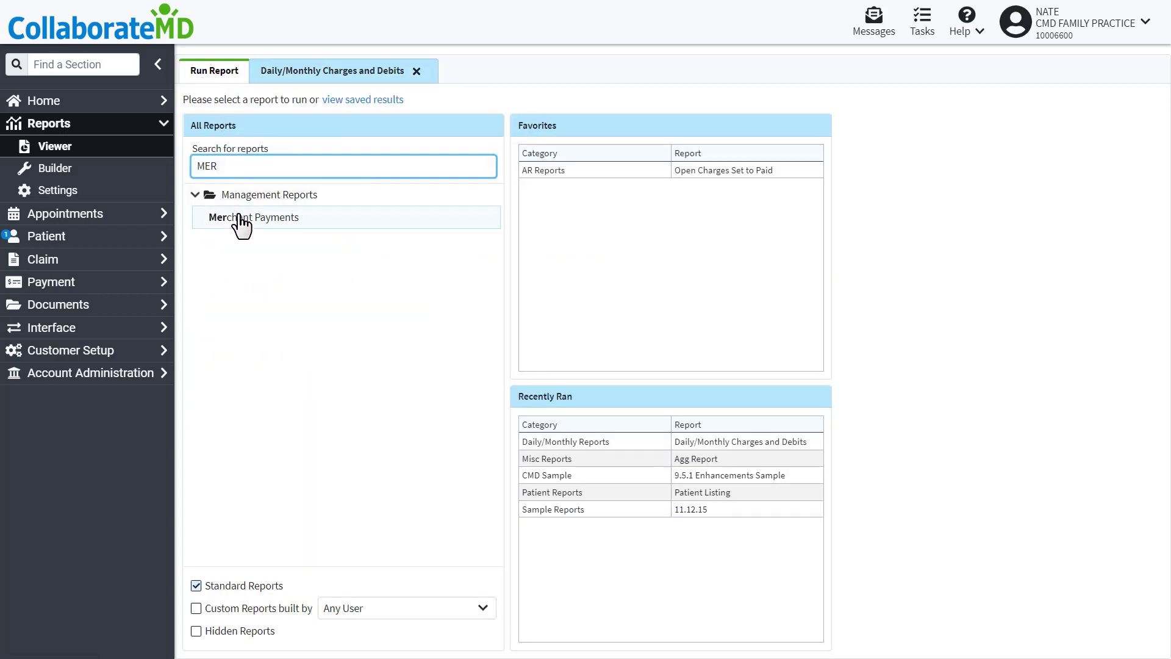
click(241, 218)
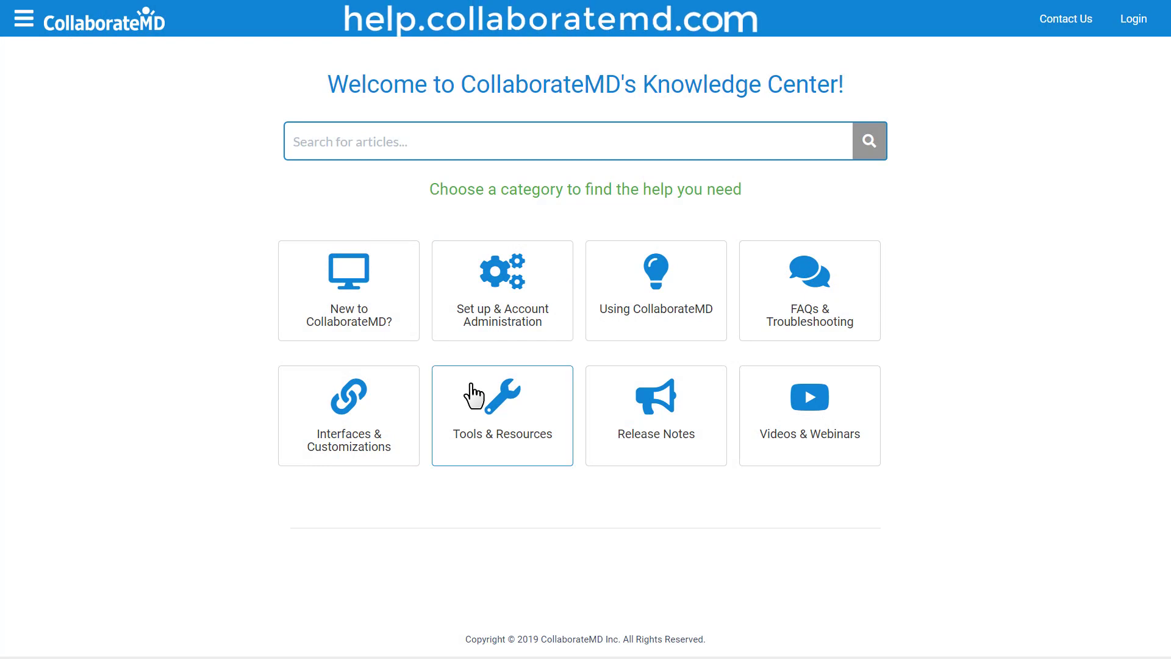
In the Knowledge Center, browse Tools & Resources to the Getting Started with CMD and TSYS articles.
click(479, 410)
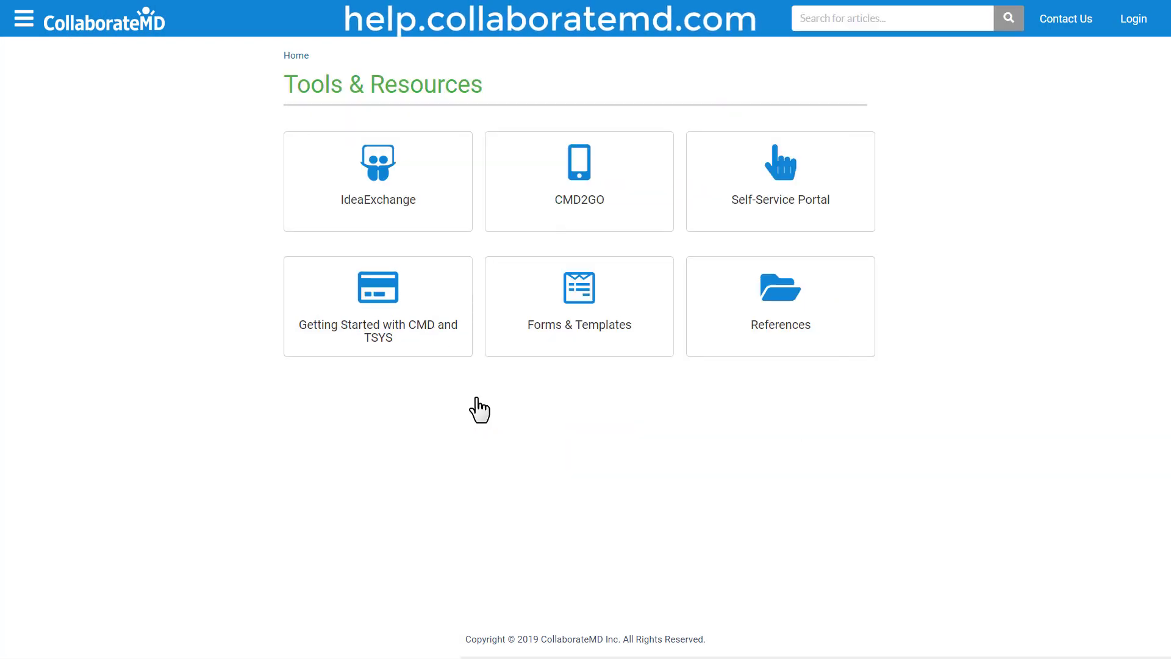
click(425, 318)
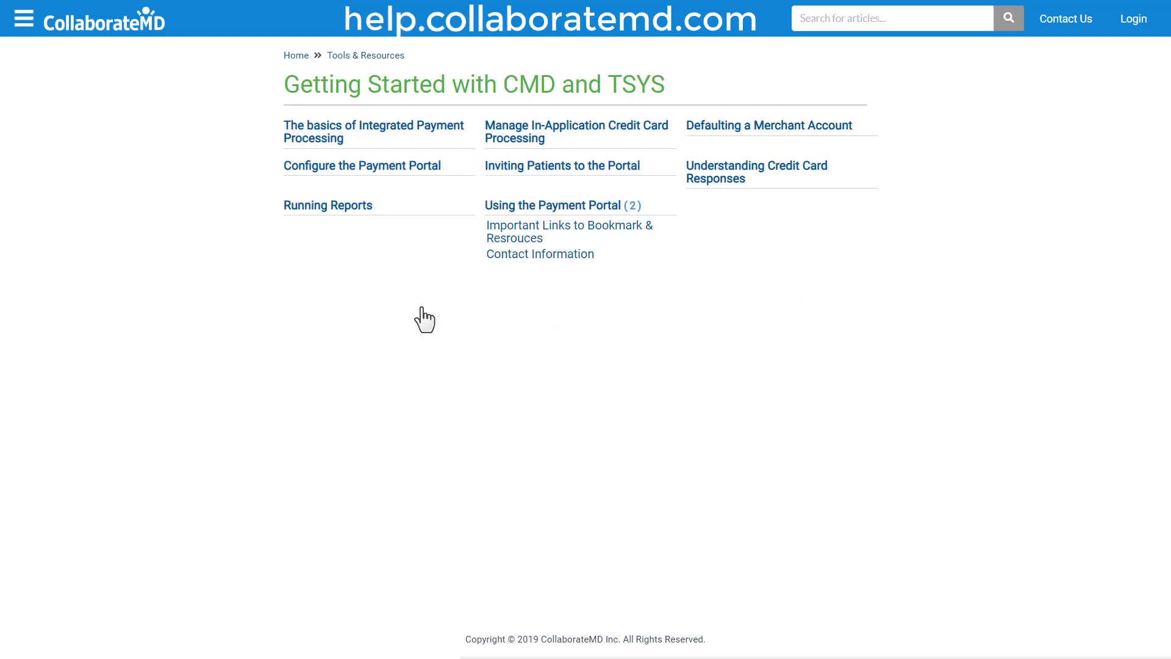